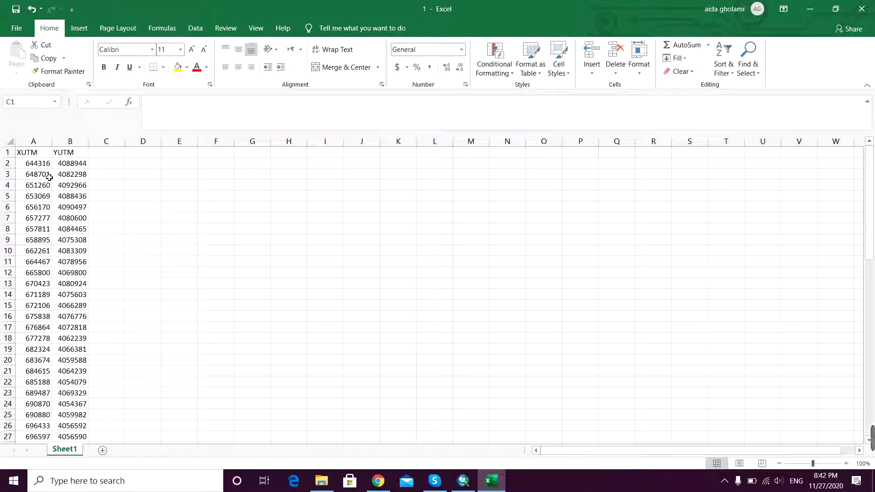
Select the first XUTM/YUTM coordinate values, including YUTM 4092966, in the source table
{"action": "left_click_drag", "start_coordinate": [39, 165], "coordinate": [67, 187]}
{"action": "left_click", "coordinate": [68, 188]}
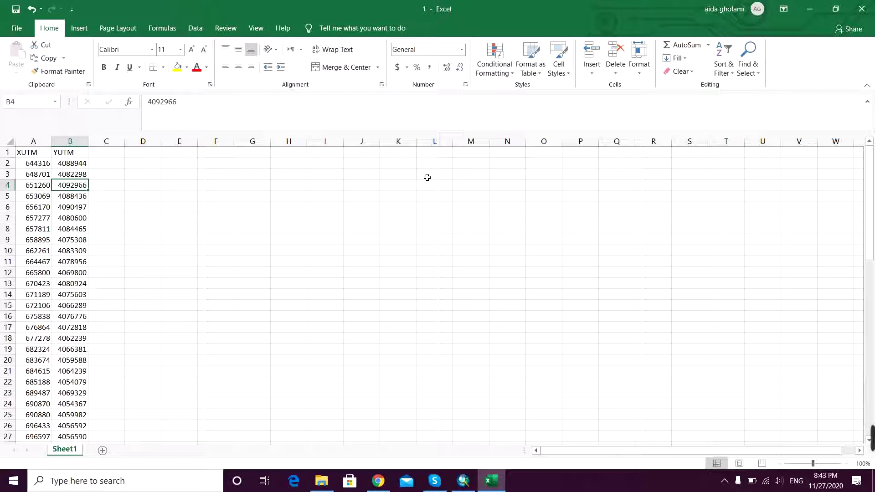
{"action": "left_click", "coordinate": [463, 481]}
Add the 1 (2).dbf table from the Thiessen\Drill folder to the map
{"action": "left_click", "coordinate": [119, 31]}
{"action": "left_click", "coordinate": [451, 165]}
{"action": "left_click", "coordinate": [451, 164]}
{"action": "double_click", "coordinate": [327, 182]}
{"action": "double_click", "coordinate": [328, 201]}
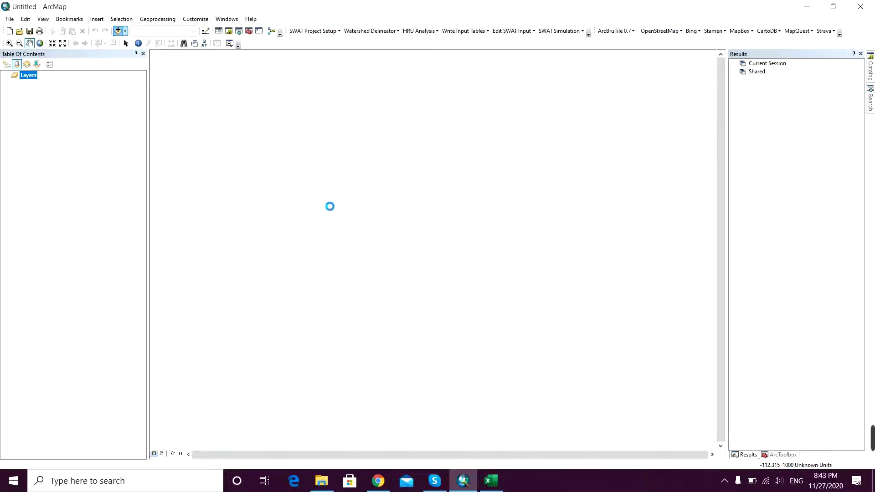
Display the 1 (2) table's XY data using XUTM and YUTM in WGS 1984 UTM Zone 40N
{"action": "right_click", "coordinate": [48, 98]}
{"action": "left_click", "coordinate": [101, 181]}
{"action": "left_click", "coordinate": [462, 171]}
{"action": "left_click", "coordinate": [440, 180]}
{"action": "left_click", "coordinate": [396, 187]}
{"action": "left_click", "coordinate": [404, 204]}
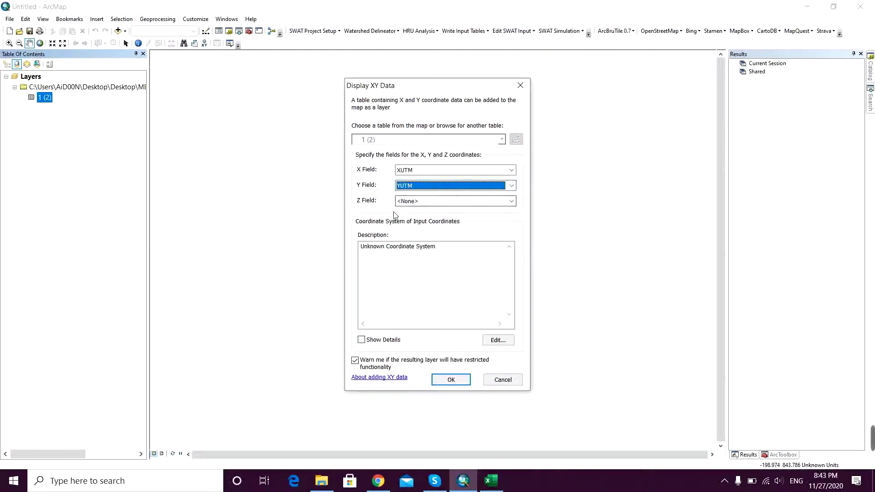
{"action": "left_click", "coordinate": [499, 341]}
{"action": "double_click", "coordinate": [432, 152]}
{"action": "left_click", "coordinate": [543, 85]}
{"action": "left_click", "coordinate": [496, 380]}
{"action": "left_click", "coordinate": [441, 382]}
Zoom and pan so the piezometer points sit in the middle of the map
{"action": "scroll", "coordinate": [442, 366], "scroll_direction": "down", "scroll_amount": 2}
{"action": "scroll", "coordinate": [495, 385], "scroll_direction": "up", "scroll_amount": 1}
{"action": "scroll", "coordinate": [242, 193], "scroll_direction": "down", "scroll_amount": 1}
{"action": "left_click_drag", "start_coordinate": [275, 162], "coordinate": [337, 176]}
Search for the Thiessen tool and pick Create Thiessen Polygons from the results
{"action": "mouse_move", "coordinate": [871, 94]}
{"action": "type", "text": "issen"}
{"action": "key", "text": "Return"}
{"action": "left_click", "coordinate": [843, 131]}
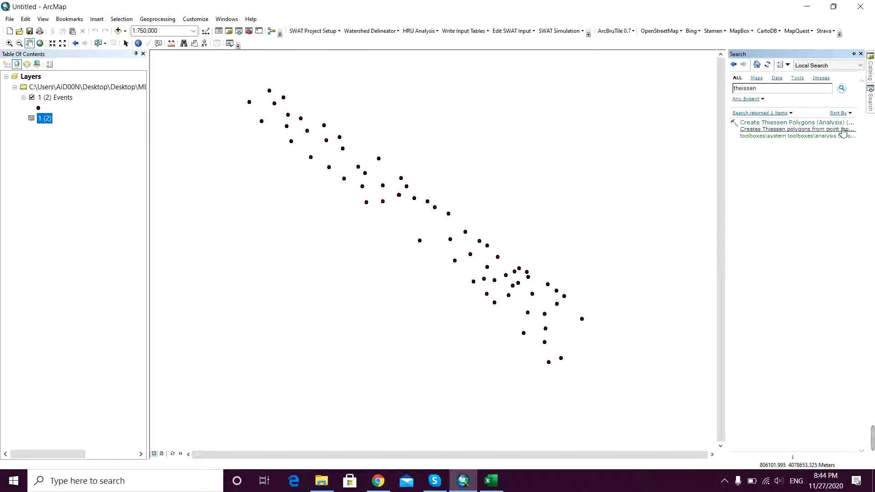
Run Create Thiessen Polygons on 1 (2) Events, outputting c12_Features_CreateThiessenP6 with ONLY_FID
{"action": "left_click", "coordinate": [760, 126]}
{"action": "left_click", "coordinate": [562, 143]}
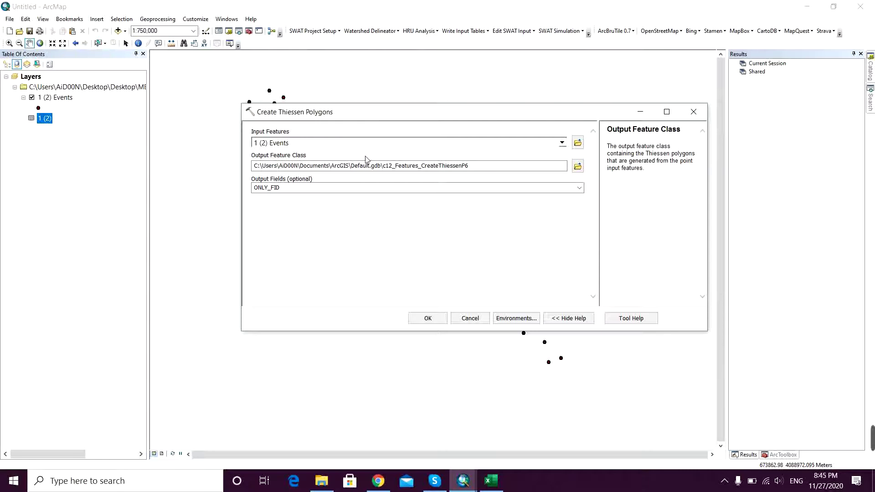
{"action": "left_click", "coordinate": [397, 167]}
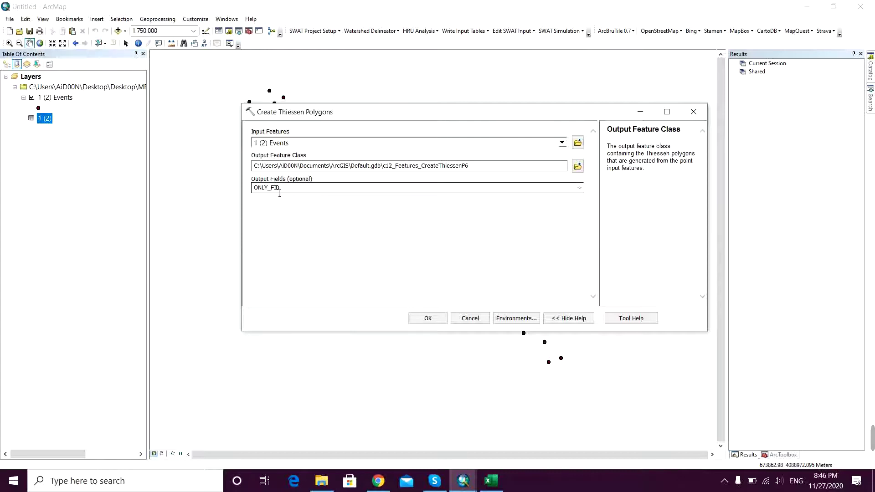
{"action": "left_click", "coordinate": [442, 321]}
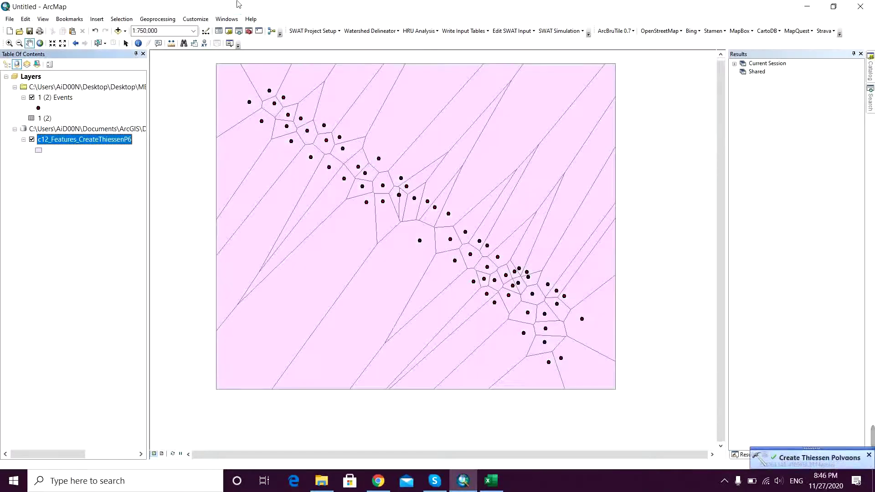
Pan the map to bring the whole Thiessen polygon layer into view
{"action": "left_click_drag", "start_coordinate": [352, 146], "coordinate": [371, 207]}
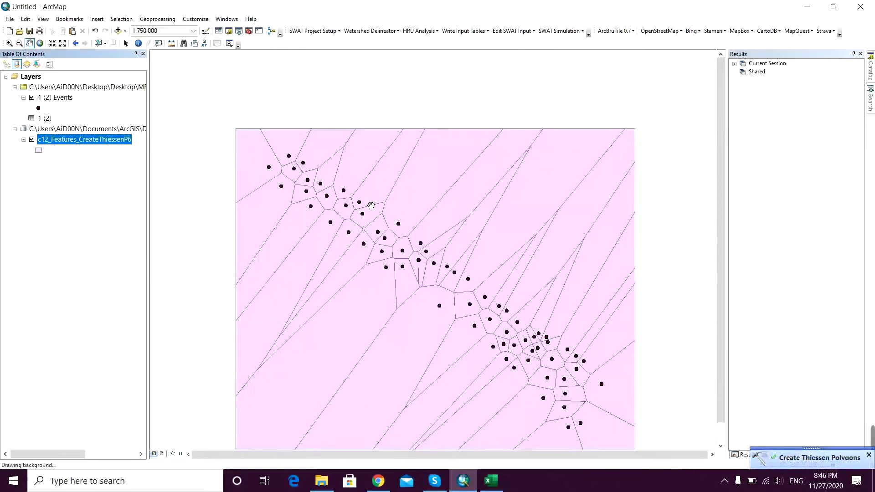
Inspect the Shape_Area column in the Thiessen polygons' attribute table
{"action": "right_click", "coordinate": [121, 143]}
{"action": "left_click", "coordinate": [160, 167]}
{"action": "left_click", "coordinate": [510, 158]}
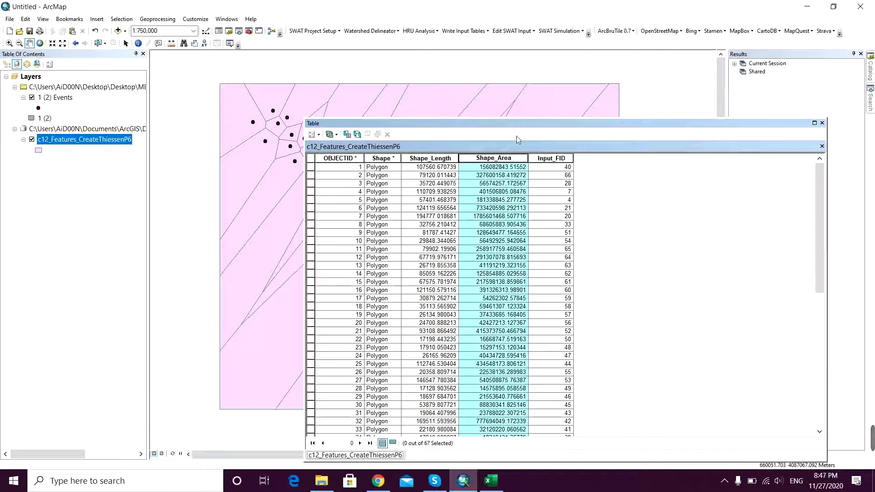
{"action": "left_click", "coordinate": [822, 123]}
Start a data export of the c12_Features_CreateThiessenP6 layer
{"action": "right_click", "coordinate": [111, 140]}
{"action": "mouse_move", "coordinate": [236, 261]}
{"action": "left_click", "coordinate": [266, 308]}
Export all features to Export_Output.shp in the Test folder
{"action": "left_click", "coordinate": [462, 175]}
{"action": "left_click", "coordinate": [463, 176]}
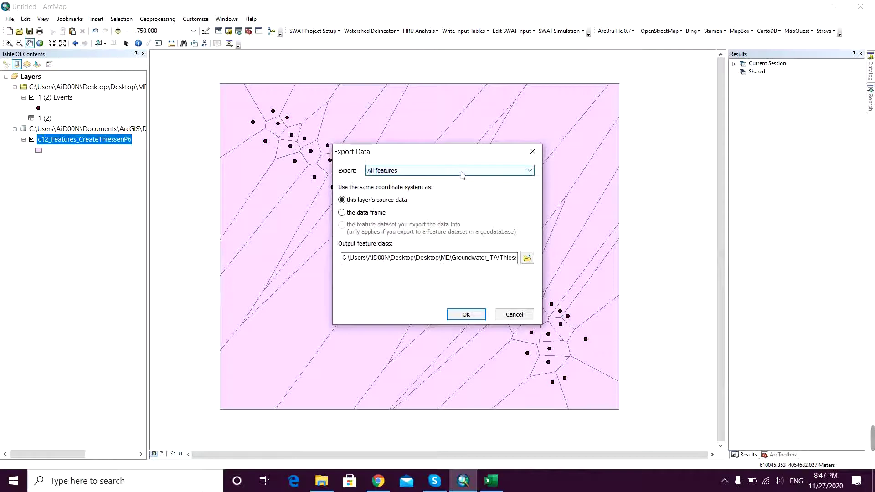
{"action": "left_click", "coordinate": [527, 258]}
{"action": "left_click_drag", "start_coordinate": [395, 294], "coordinate": [314, 292]}
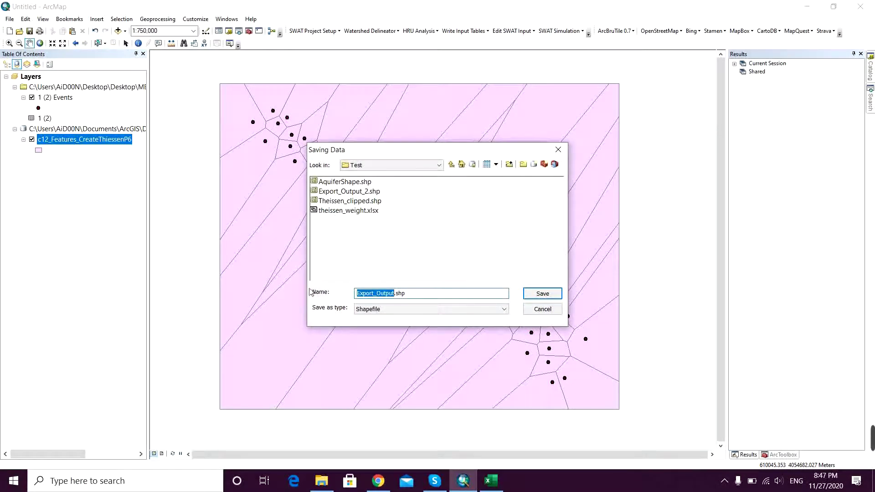
{"action": "left_click", "coordinate": [452, 165]}
{"action": "double_click", "coordinate": [324, 181]}
{"action": "left_click", "coordinate": [393, 294]}
{"action": "left_click", "coordinate": [543, 295]}
Run the export, add Export_Output to the map, and remove the original c12 Thiessen layer
{"action": "left_click", "coordinate": [469, 315]}
{"action": "left_click", "coordinate": [464, 283]}
{"action": "right_click", "coordinate": [93, 161]}
{"action": "left_click", "coordinate": [99, 169]}
{"action": "scroll", "coordinate": [303, 140], "scroll_direction": "up", "scroll_amount": 3}
{"action": "scroll", "coordinate": [392, 161], "scroll_direction": "down", "scroll_amount": 2}
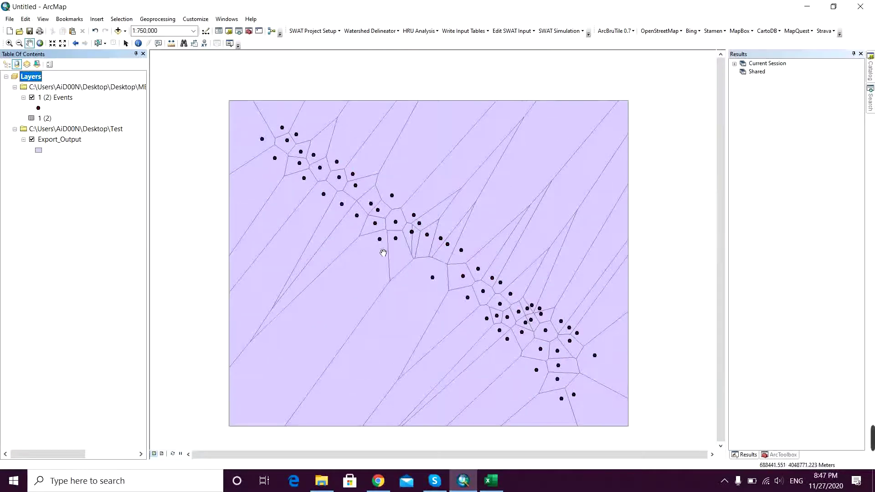
Add Export_Output_2 from the mash_Aquifer folder to the map
{"action": "left_click", "coordinate": [118, 31]}
{"action": "left_click", "coordinate": [452, 164]}
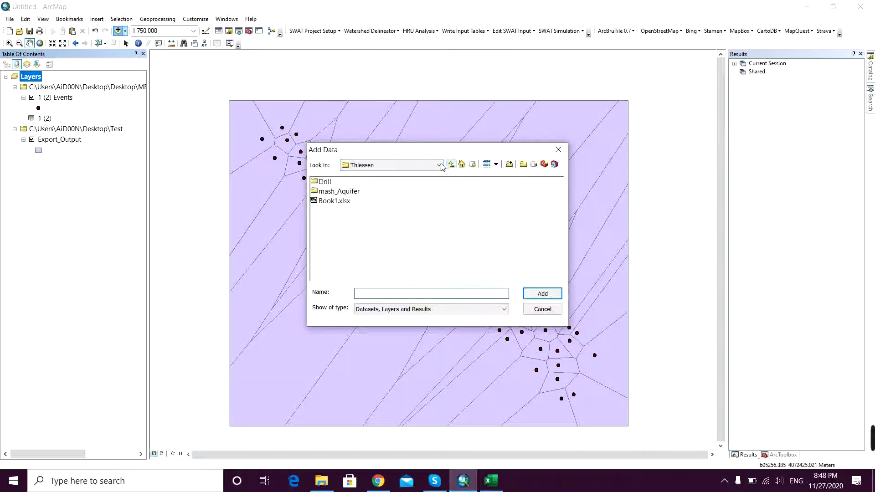
{"action": "double_click", "coordinate": [339, 191]}
{"action": "double_click", "coordinate": [328, 183]}
Replace the old theissen query and search the tools for clip
{"action": "left_click", "coordinate": [871, 105]}
{"action": "key", "text": "ctrl+a"}
{"action": "key", "text": "BackSpace"}
{"action": "key", "text": "Return"}
{"action": "left_click", "coordinate": [783, 177]}
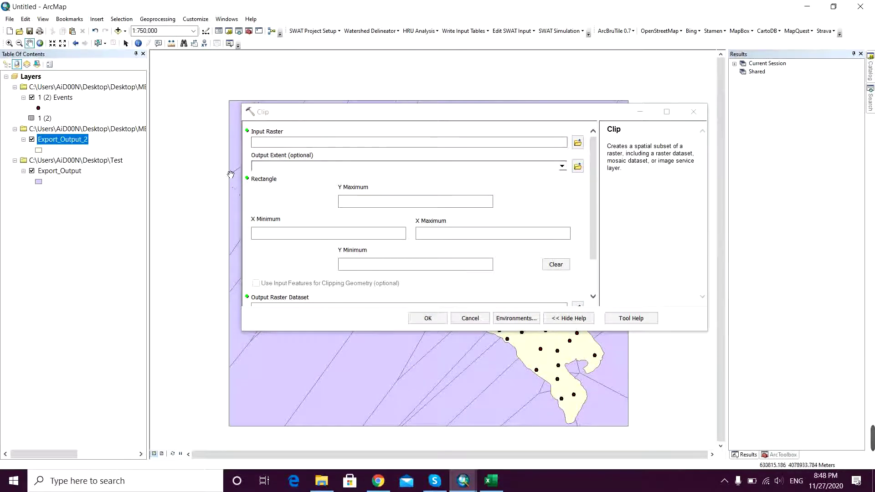
{"action": "left_click", "coordinate": [694, 112]}
{"action": "scroll", "coordinate": [381, 274], "scroll_direction": "down", "scroll_amount": 2}
{"action": "scroll", "coordinate": [381, 273], "scroll_direction": "up", "scroll_amount": 5}
{"action": "scroll", "coordinate": [379, 274], "scroll_direction": "up", "scroll_amount": 4}
{"action": "scroll", "coordinate": [377, 272], "scroll_direction": "down", "scroll_amount": 3}
{"action": "scroll", "coordinate": [405, 306], "scroll_direction": "down", "scroll_amount": 3}
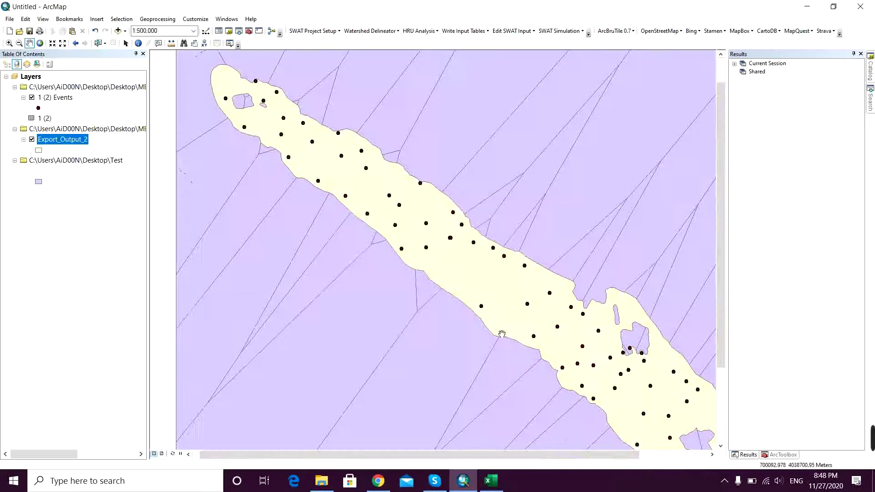
{"action": "scroll", "coordinate": [502, 334], "scroll_direction": "down", "scroll_amount": 2}
{"action": "left_click", "coordinate": [871, 109]}
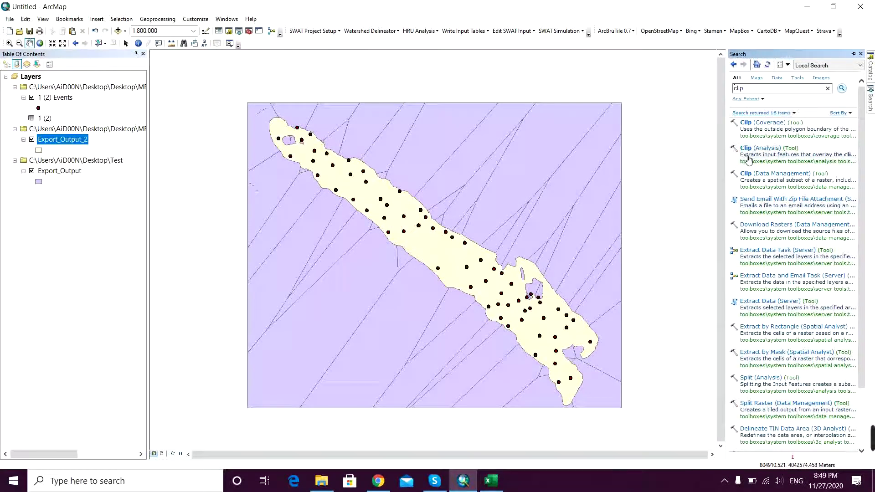
Open Clip (Analysis) with Export_Output as input features and Export_Output_2 as clip features
{"action": "left_click", "coordinate": [848, 158]}
{"action": "left_click", "coordinate": [407, 167]}
{"action": "left_click", "coordinate": [775, 151]}
{"action": "left_click", "coordinate": [562, 143]}
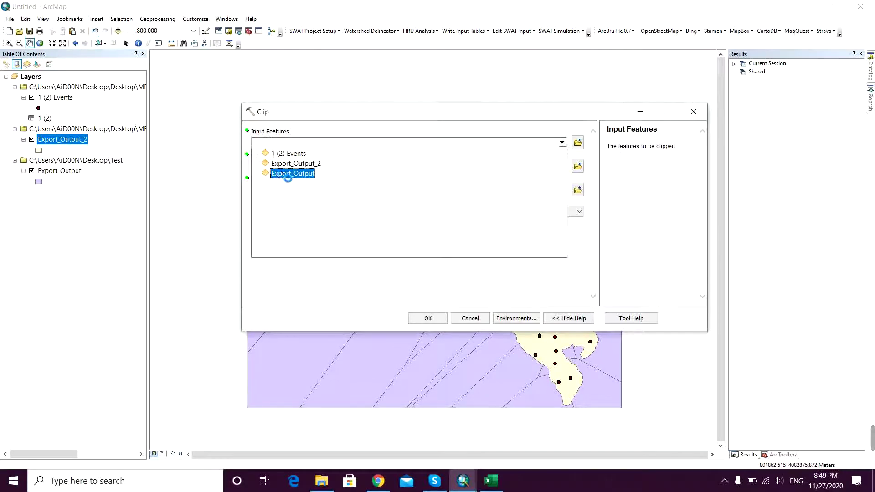
{"action": "left_click", "coordinate": [284, 175]}
{"action": "left_click", "coordinate": [562, 166]}
{"action": "left_click", "coordinate": [315, 188]}
Run the clip to produce the Export_Output_Clip polygons
{"action": "left_click", "coordinate": [427, 318]}
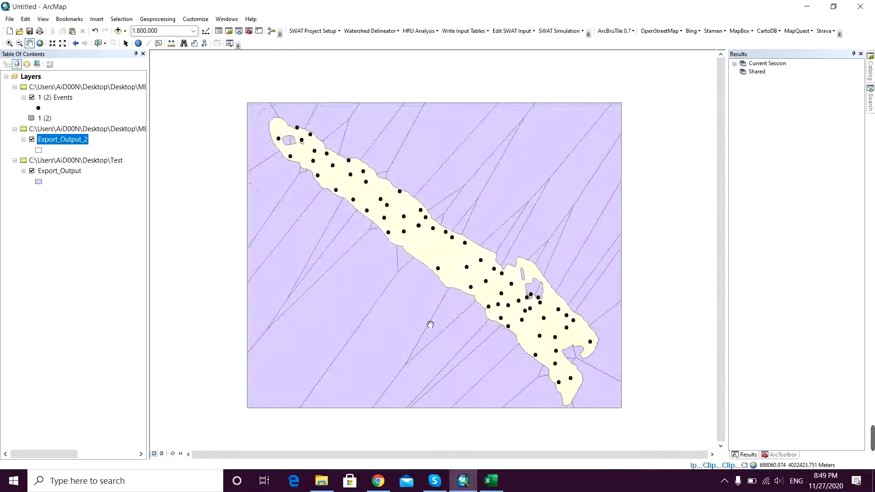
{"action": "left_click", "coordinate": [725, 483]}
{"action": "left_click", "coordinate": [736, 435]}
Hide the Export_Output_2 and Export_Output layers in the Table of Contents
{"action": "left_click", "coordinate": [31, 171]}
{"action": "left_click", "coordinate": [32, 202]}
{"action": "scroll", "coordinate": [469, 279], "scroll_direction": "up", "scroll_amount": 2}
Open the Export_Output_Clip attribute table and highlight the Shape_Area column of the 67 polygons
{"action": "right_click", "coordinate": [94, 141]}
{"action": "left_click", "coordinate": [137, 169]}
{"action": "left_click", "coordinate": [722, 126]}
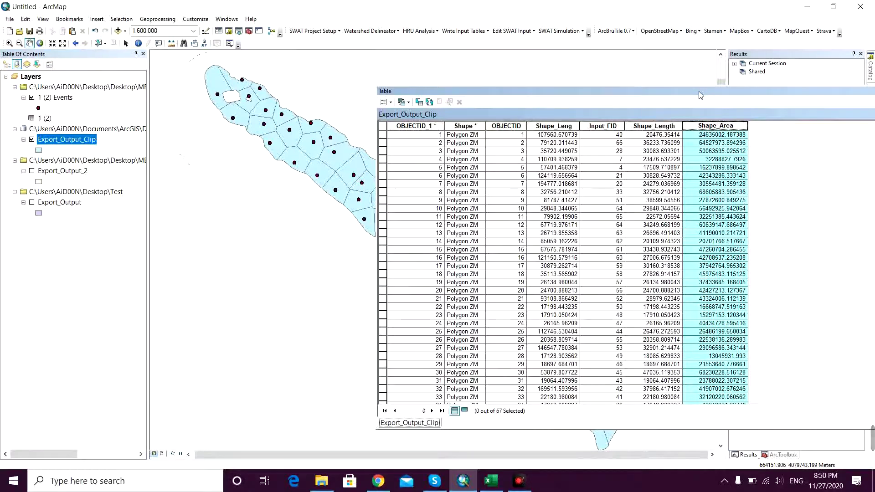